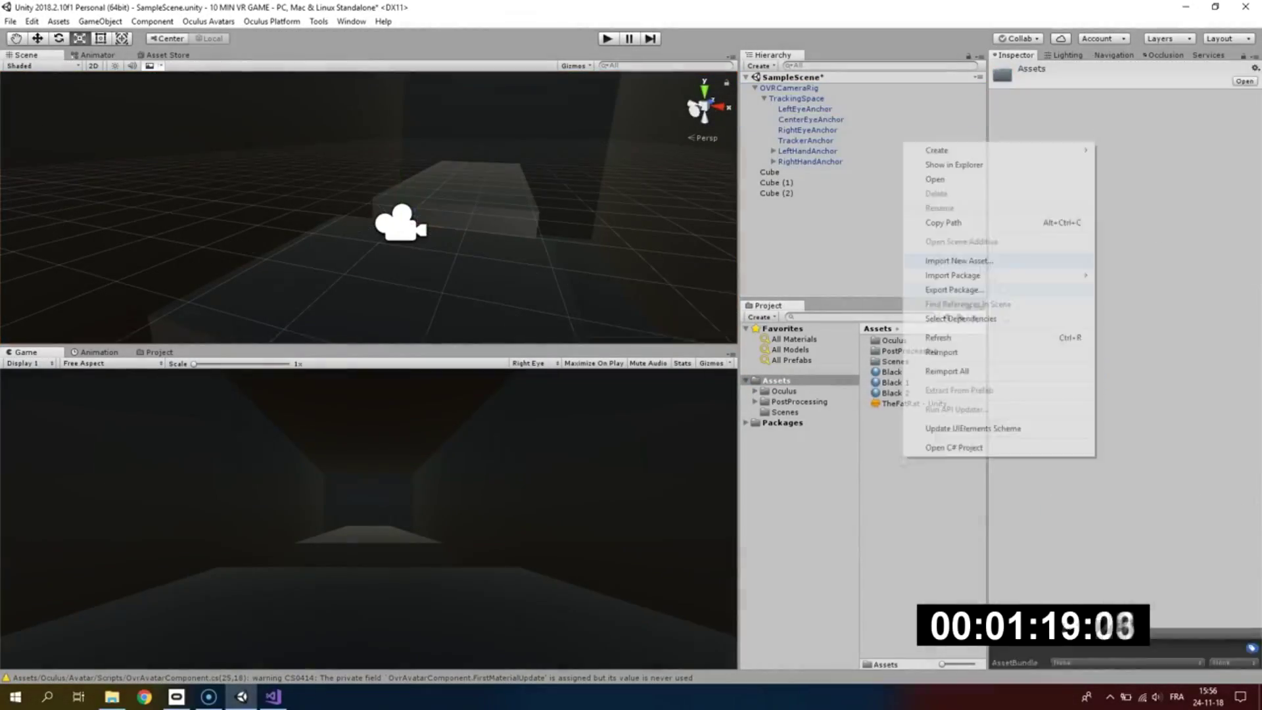
Add a Spawner script to the object and declare its points field.
{"action": "right_click", "coordinate": [1042, 99]}
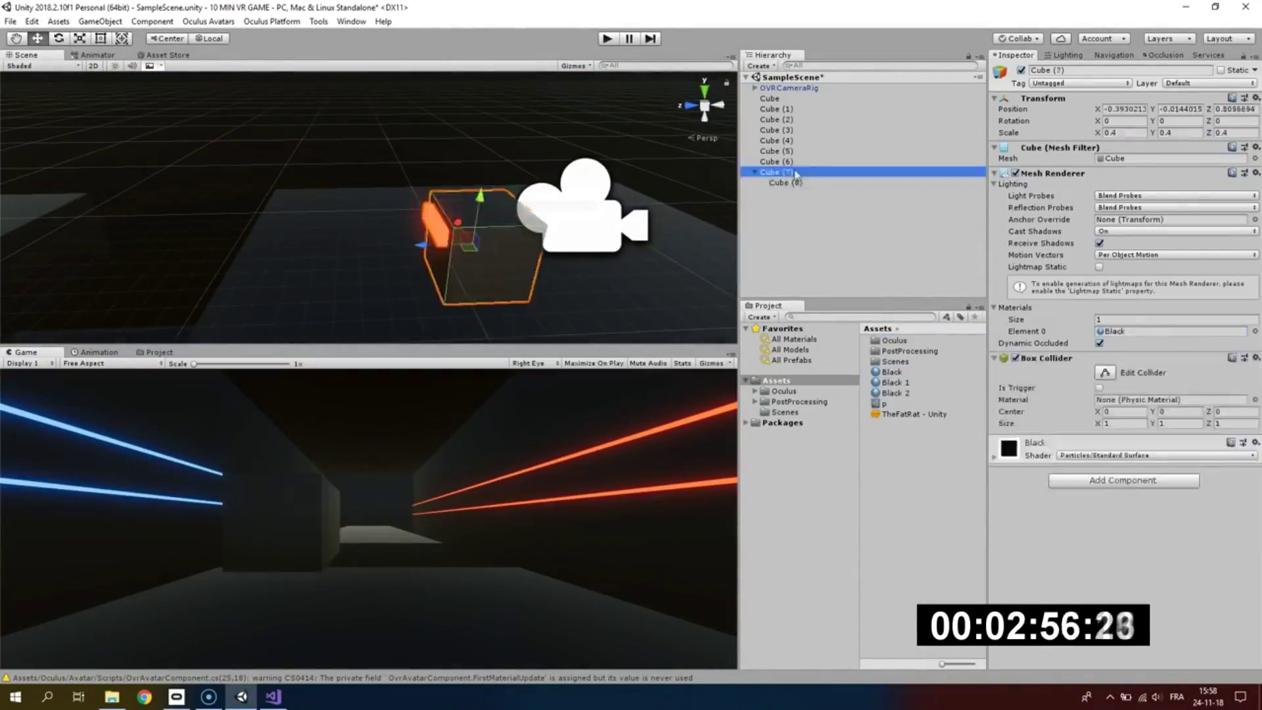
{"action": "left_click", "coordinate": [1109, 364]}
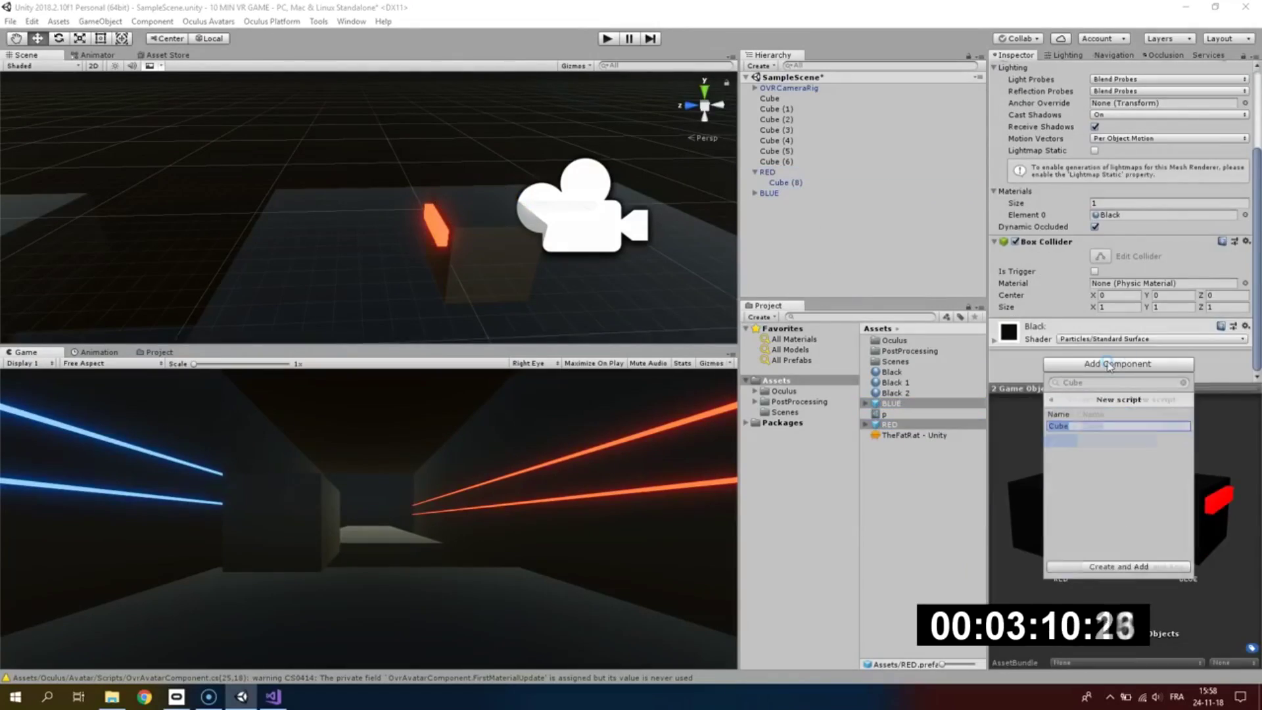
{"action": "type", "text": "poi"}
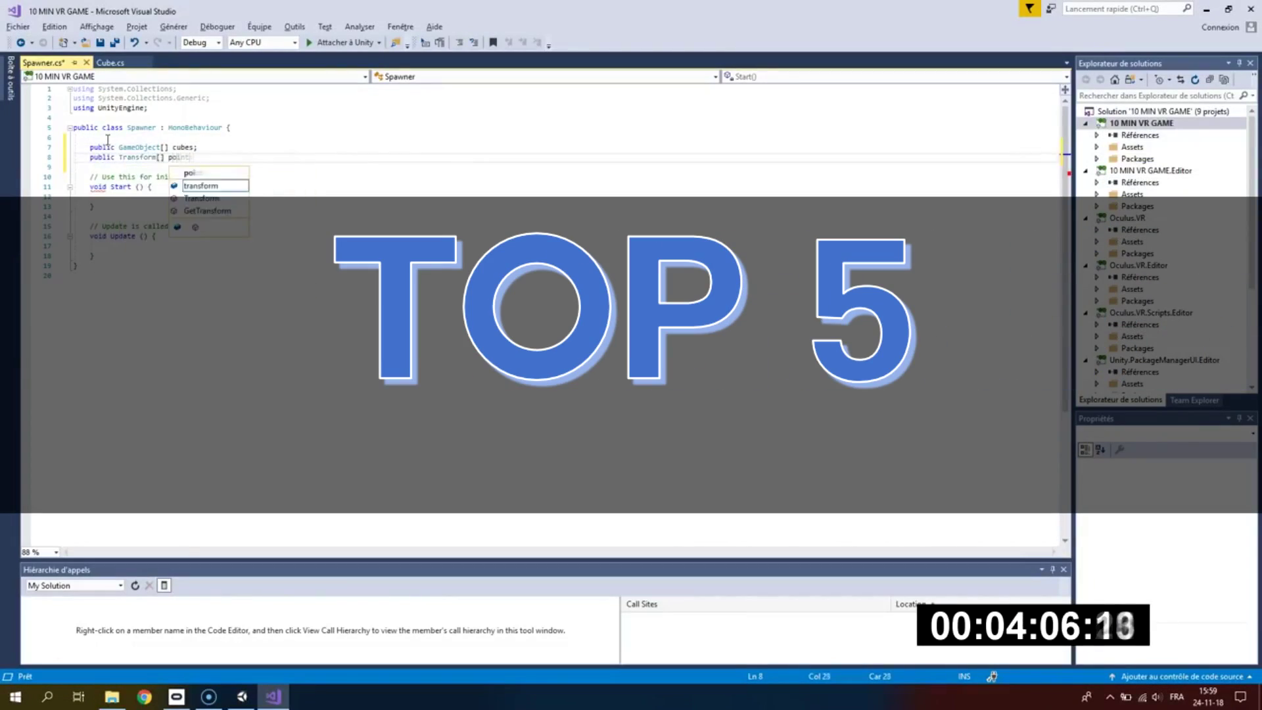
{"action": "type", "text": "nts;"}
{"action": "key", "text": "Return"}
Add a public float beat and private float timer, then begin an if(timer>beat) check.
{"action": "type", "text": "public float beat;"}
{"action": "key", "text": "Return"}
{"action": "type", "text": "private float timer;"}
{"action": "left_click", "coordinate": [194, 265]}
{"action": "type", "text": "if(timer>beat)"}
{"action": "key", "text": "Return"}
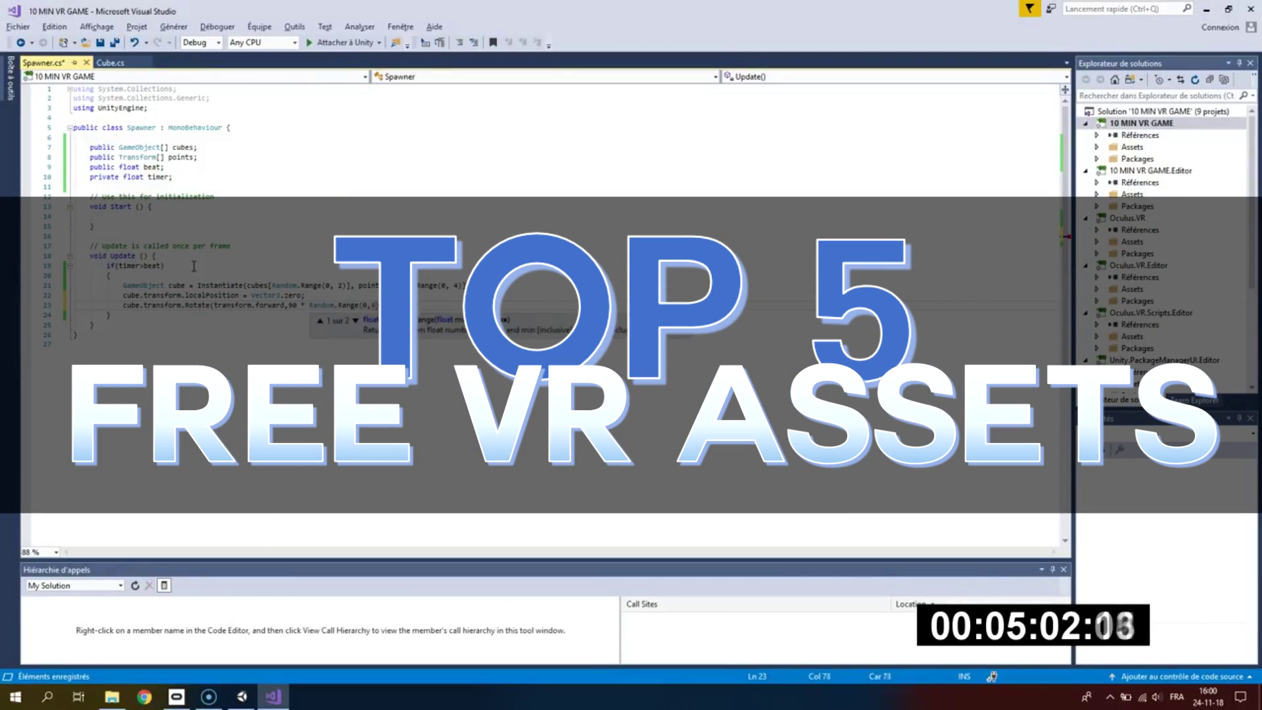
{"action": "key", "text": "alt+Tab"}
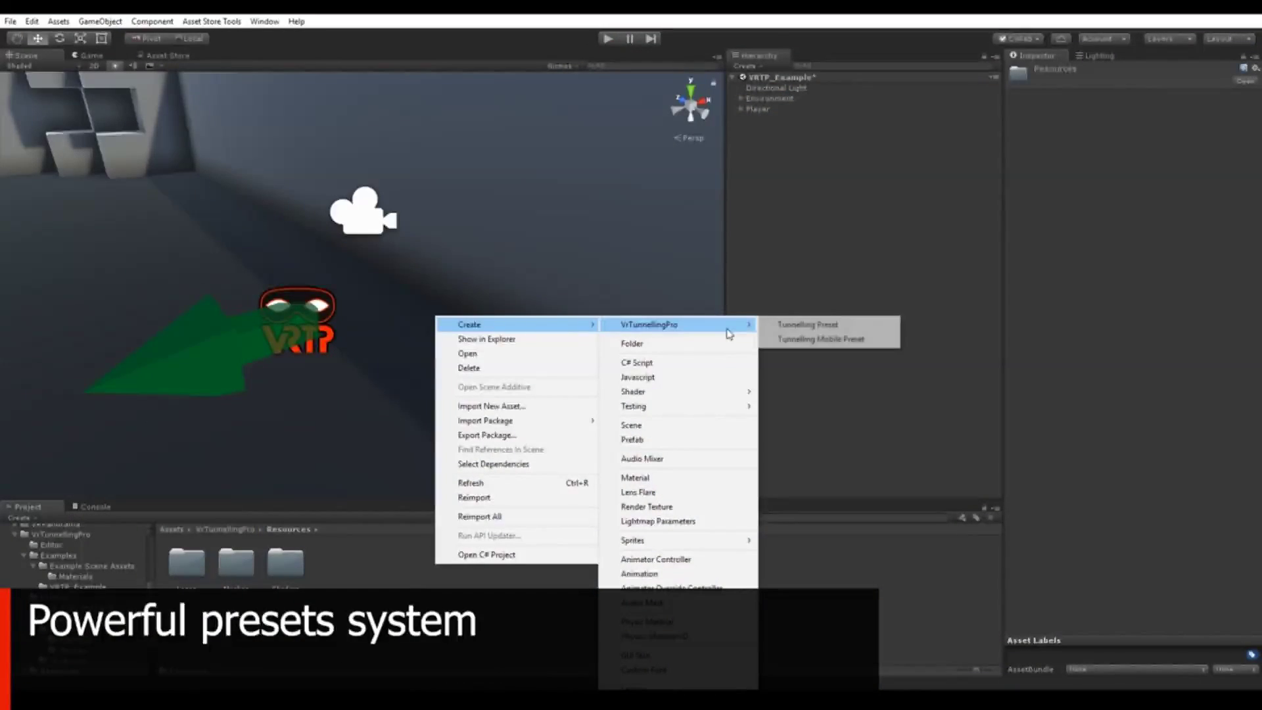
Create the MyPreset Tunnelling Preset and view its Background Mode options.
{"action": "left_click", "coordinate": [808, 325]}
{"action": "left_click", "coordinate": [1160, 237]}
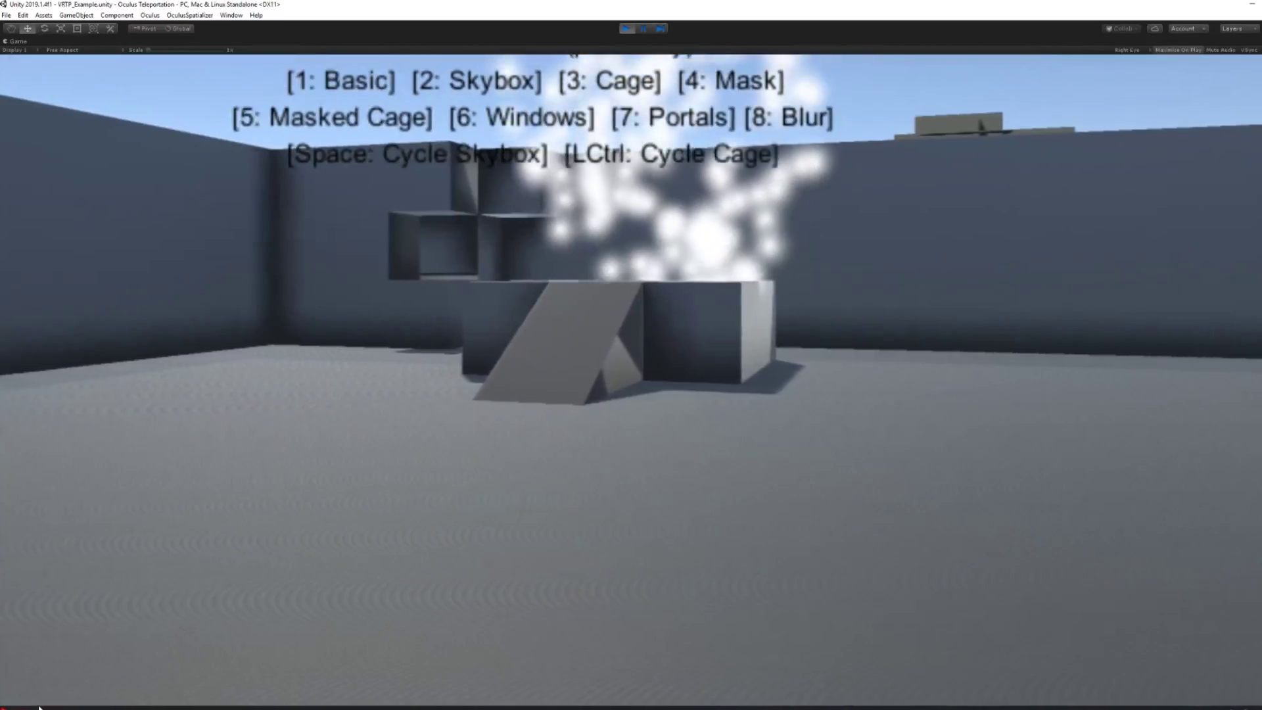
Review the NullReferenceException errors, stop Play mode, and inspect the empty Element 2 World Object slot.
{"action": "left_click", "coordinate": [39, 708]}
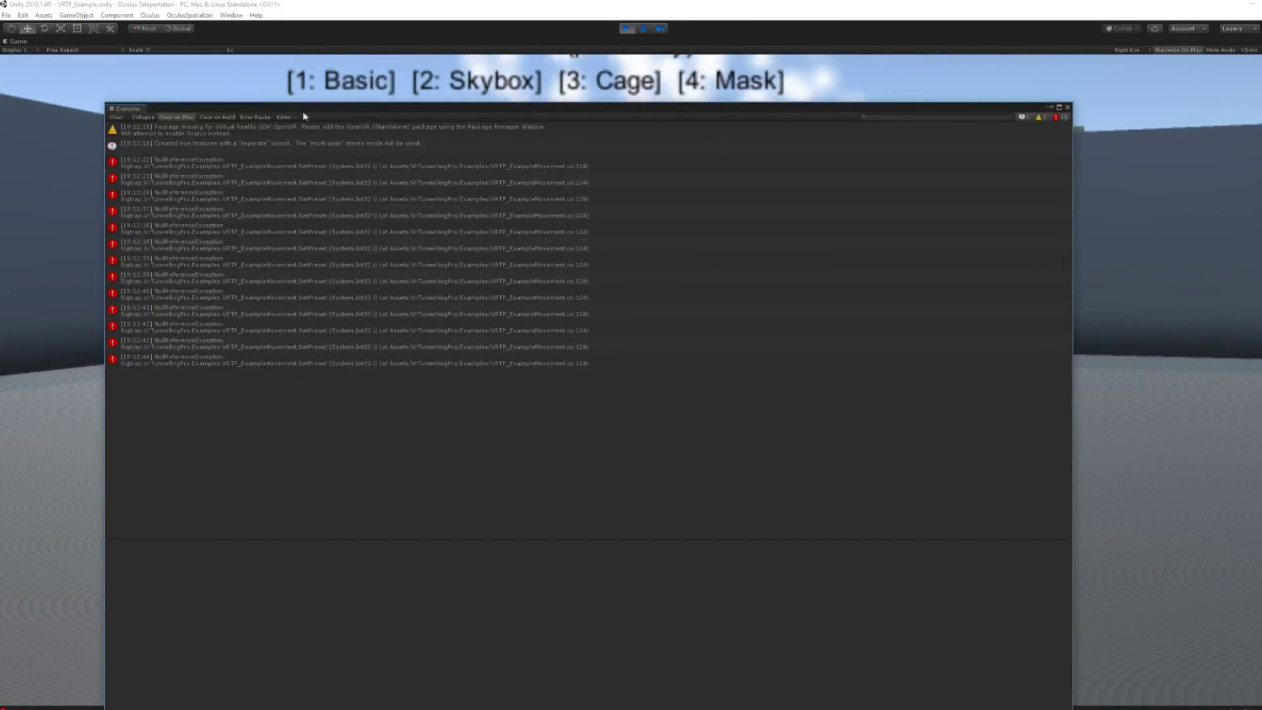
{"action": "left_click", "coordinate": [625, 29]}
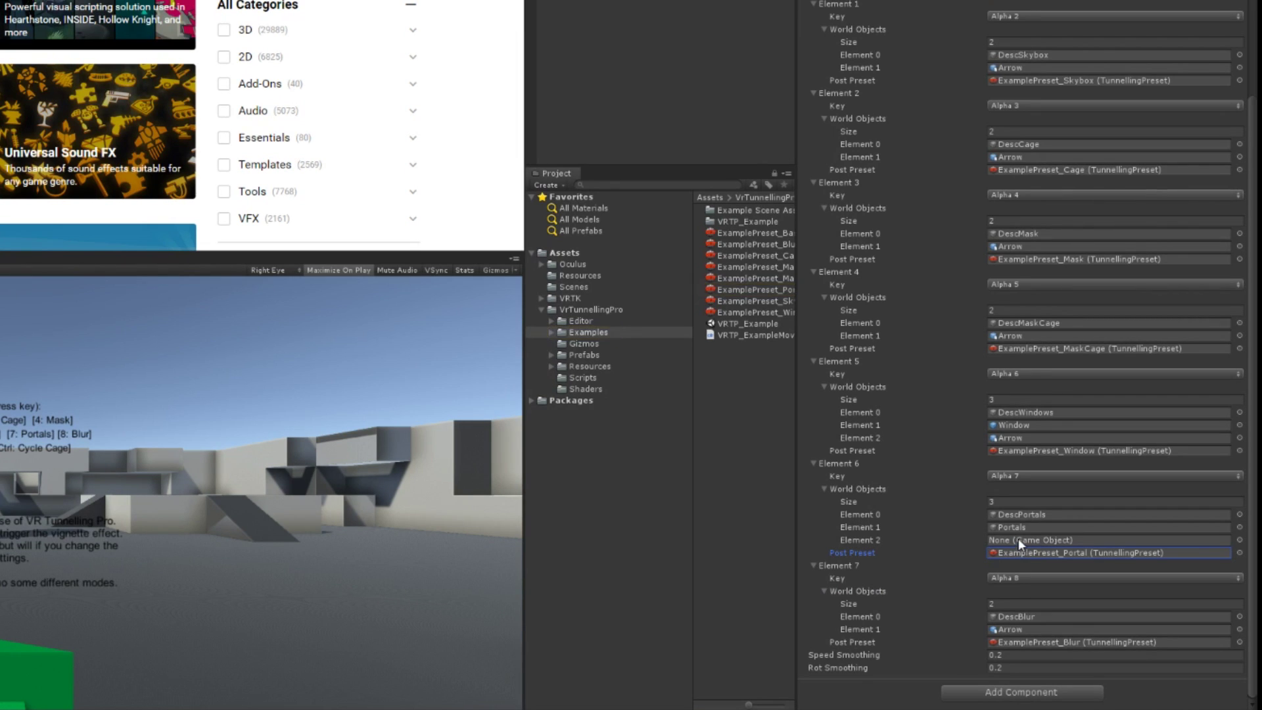
{"action": "left_click", "coordinate": [1019, 538]}
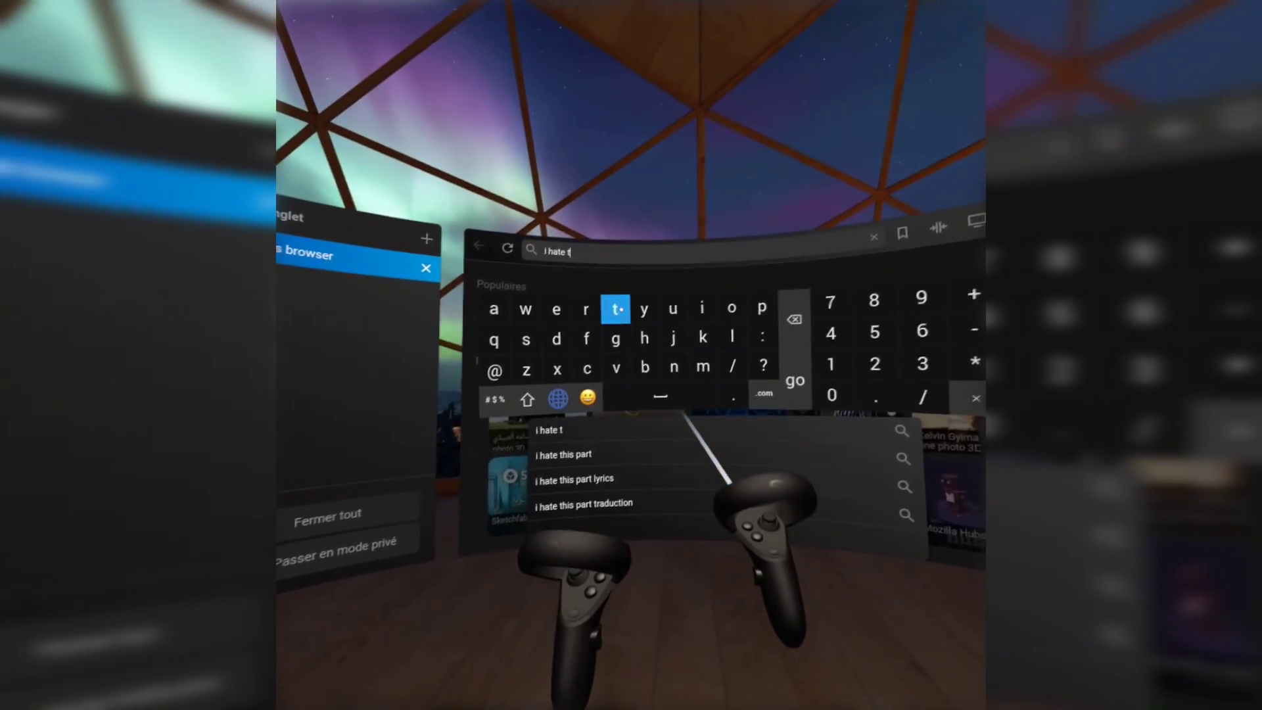
{"action": "type", "text": "o"}
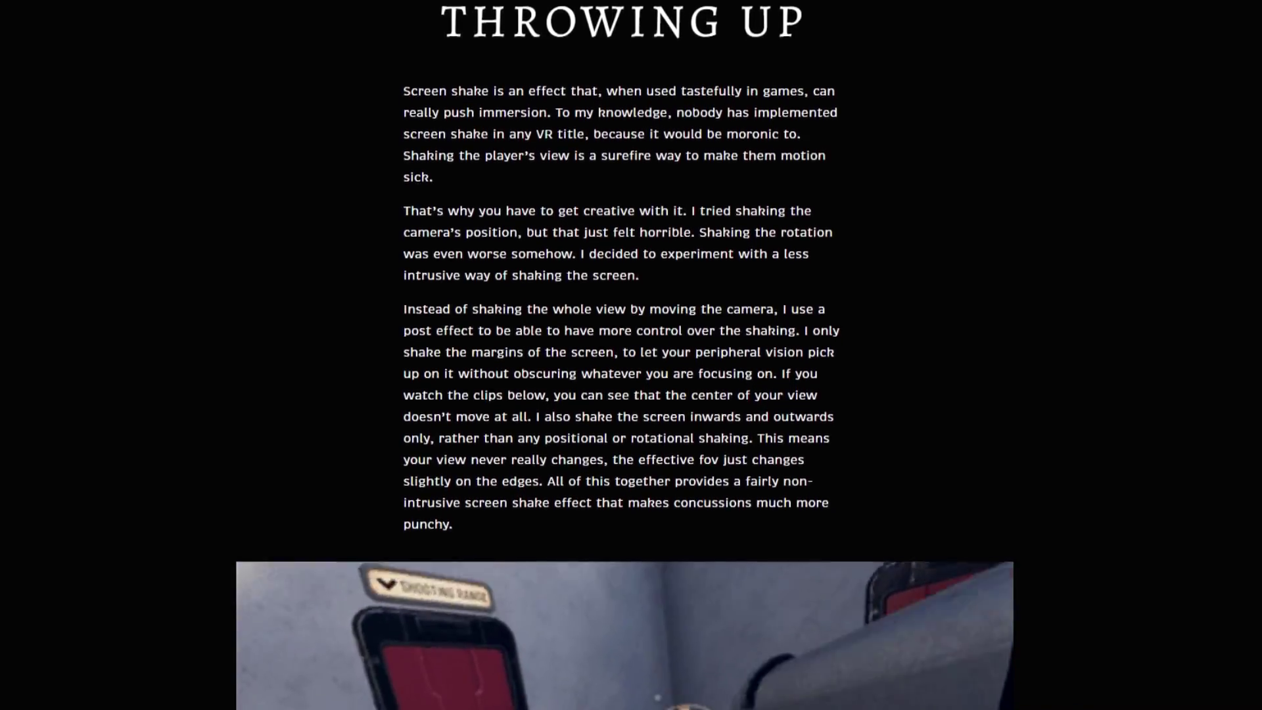
Scroll down the VR Screen Shake blog post and download ScreenShakeSource.zip with its shader.
{"action": "scroll", "coordinate": [625, 355], "scroll_direction": "down", "scroll_amount": 1}
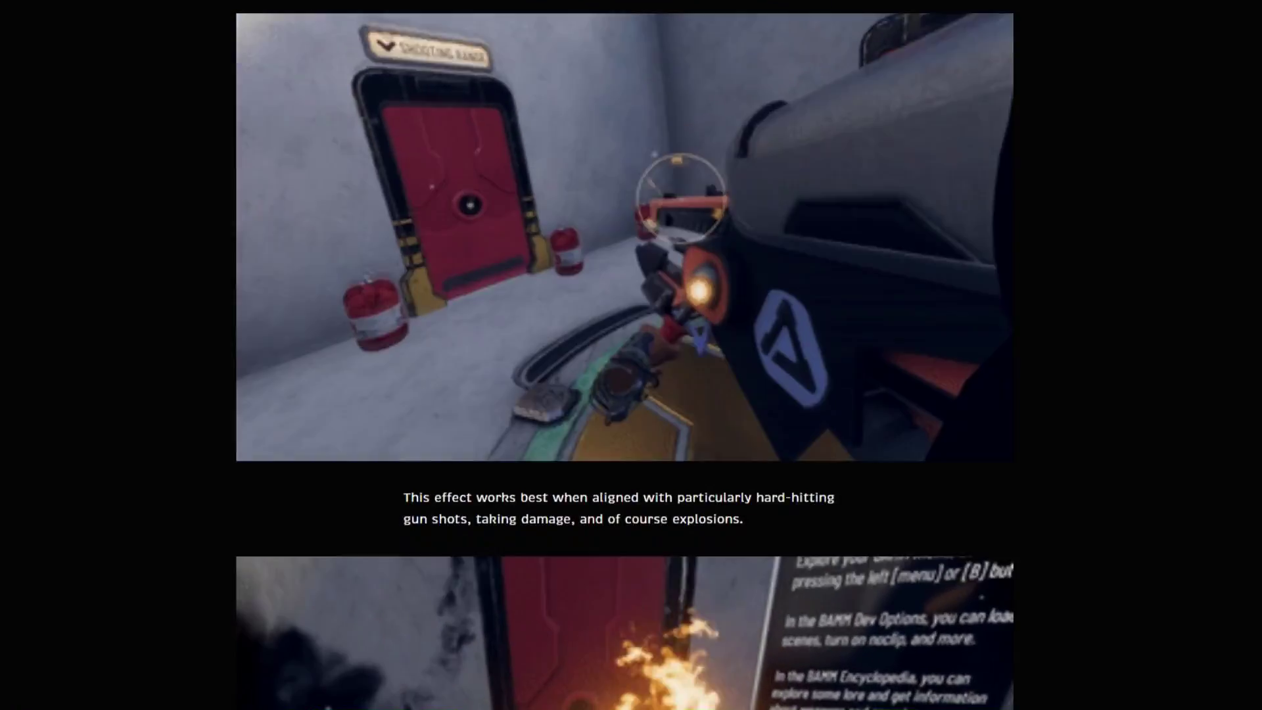
{"action": "scroll", "coordinate": [625, 355], "scroll_direction": "down", "scroll_amount": 3}
{"action": "scroll", "coordinate": [625, 355], "scroll_direction": "down", "scroll_amount": 3}
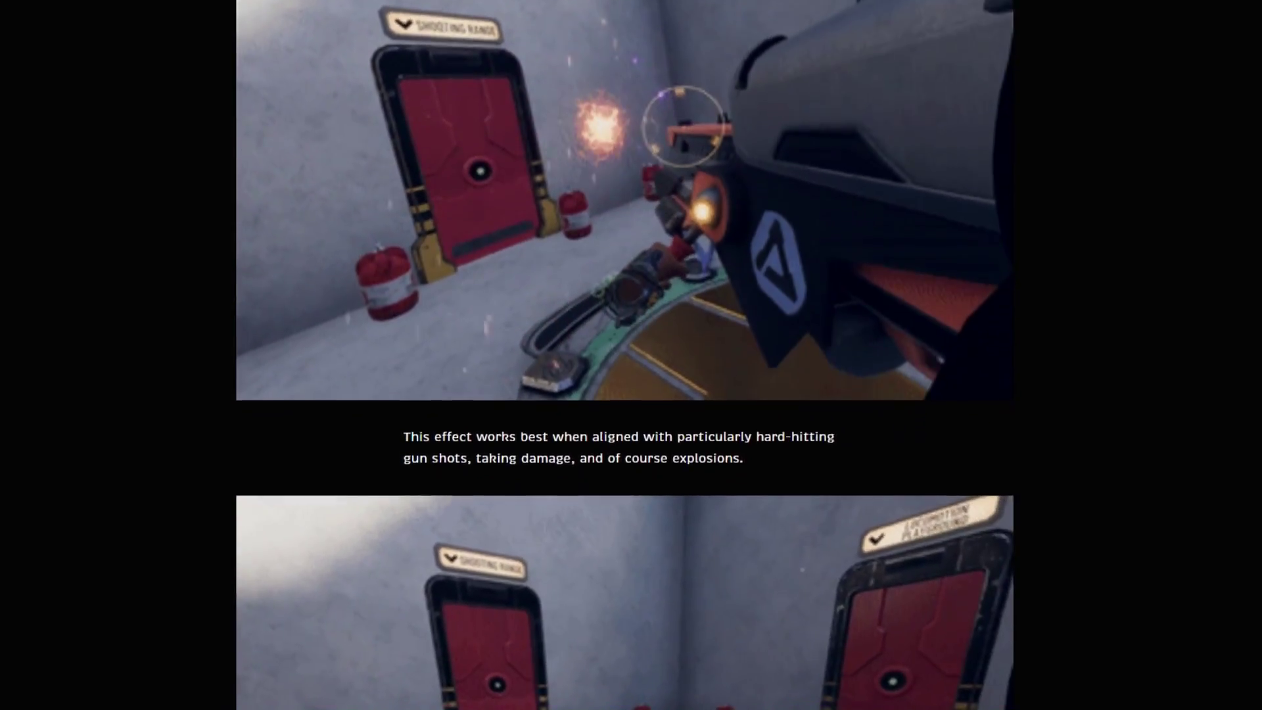
{"action": "scroll", "coordinate": [624, 355], "scroll_direction": "down", "scroll_amount": 3}
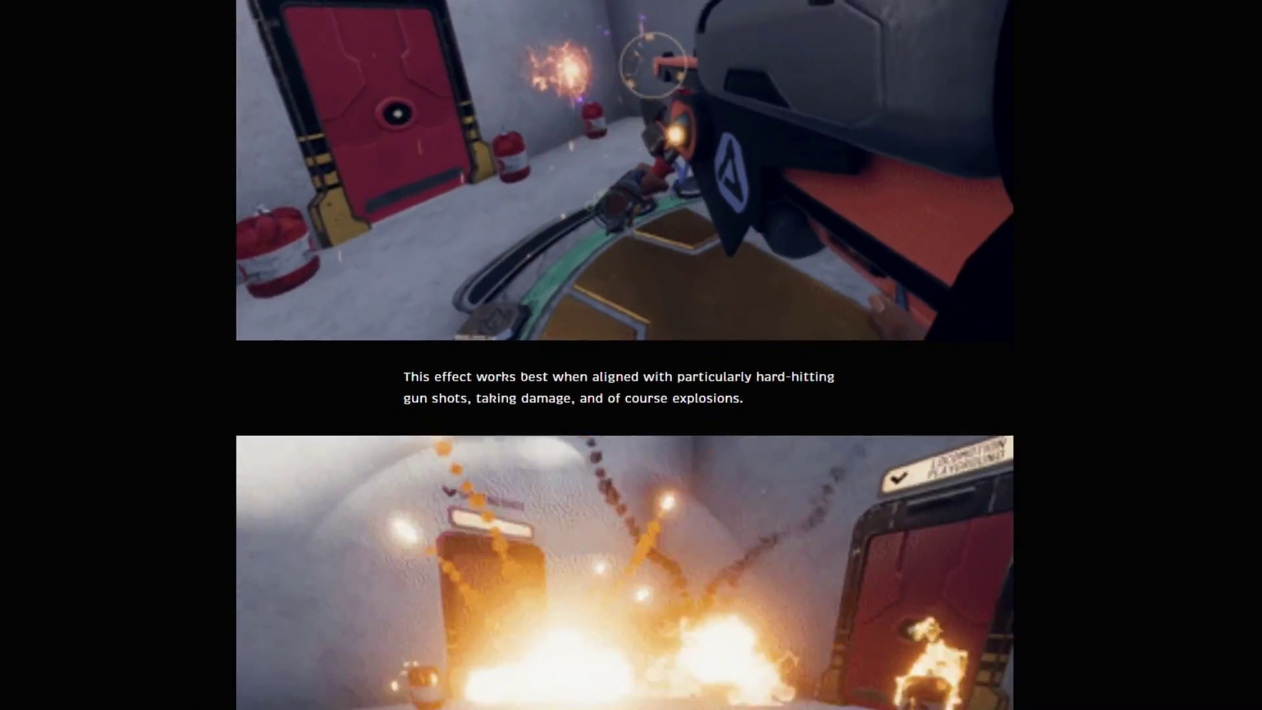
{"action": "scroll", "coordinate": [624, 355], "scroll_direction": "down", "scroll_amount": 3}
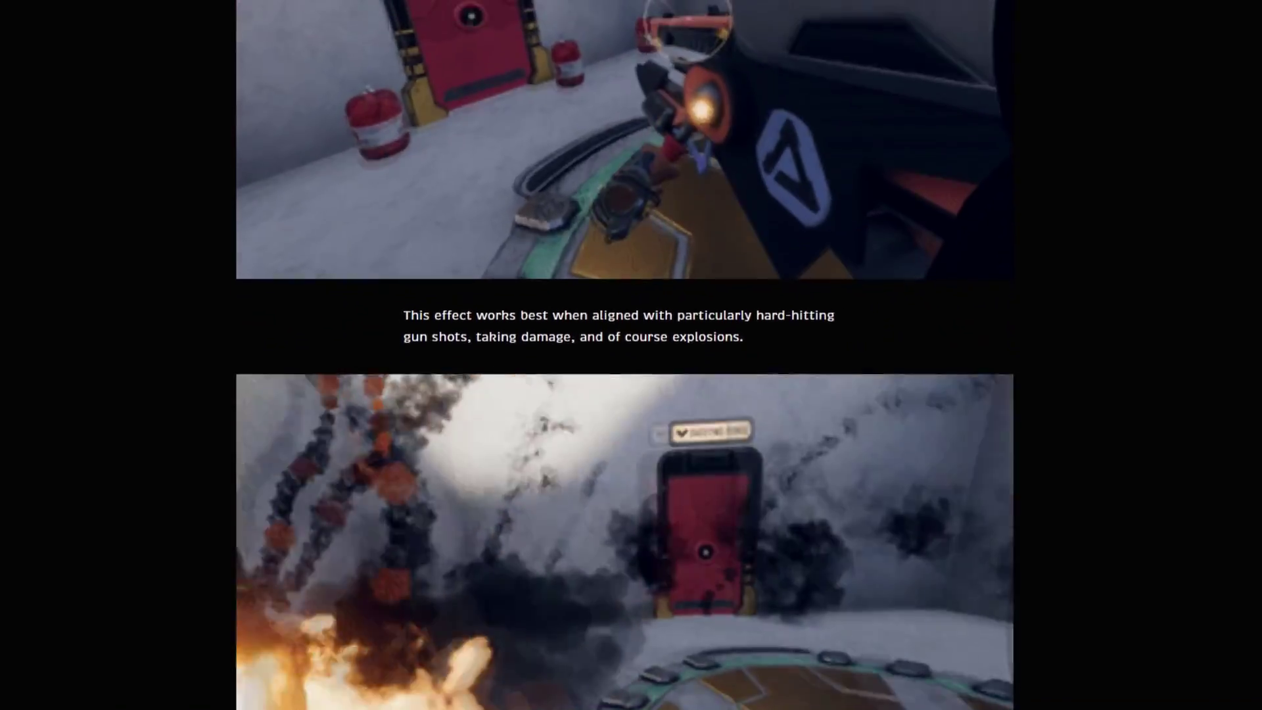
{"action": "scroll", "coordinate": [625, 355], "scroll_direction": "down", "scroll_amount": 3}
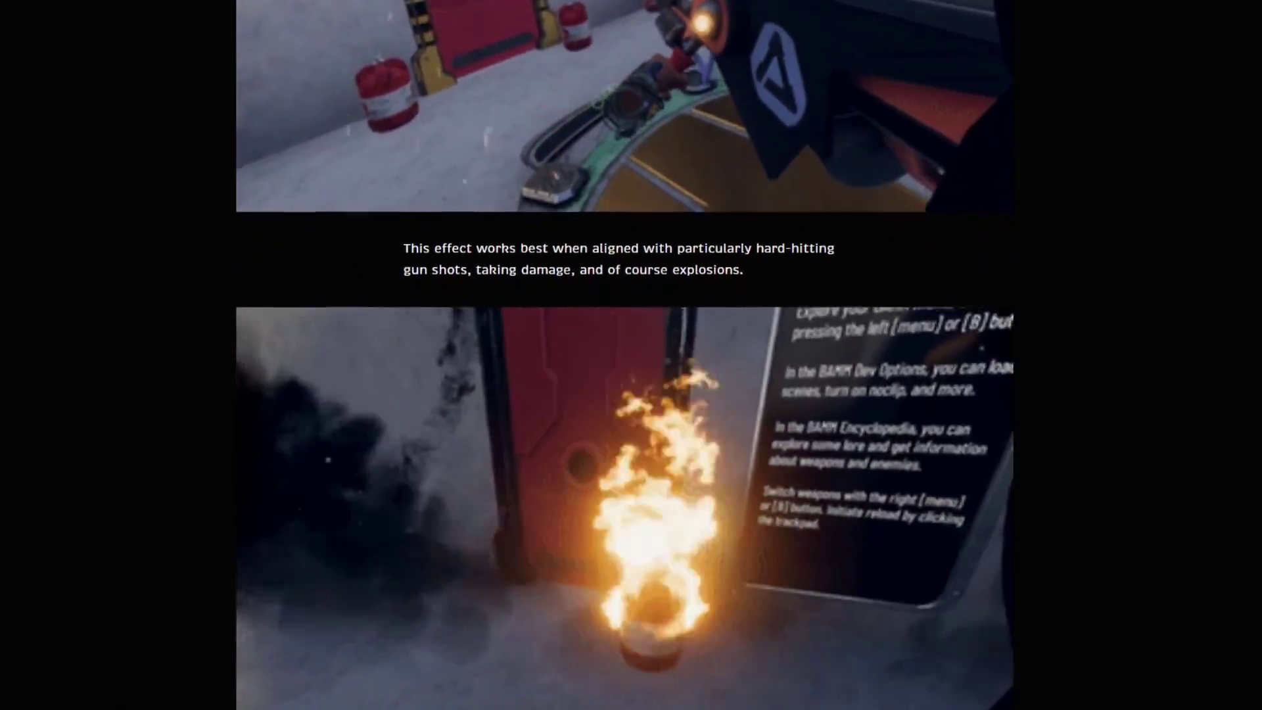
{"action": "scroll", "coordinate": [624, 355], "scroll_direction": "down", "scroll_amount": 3}
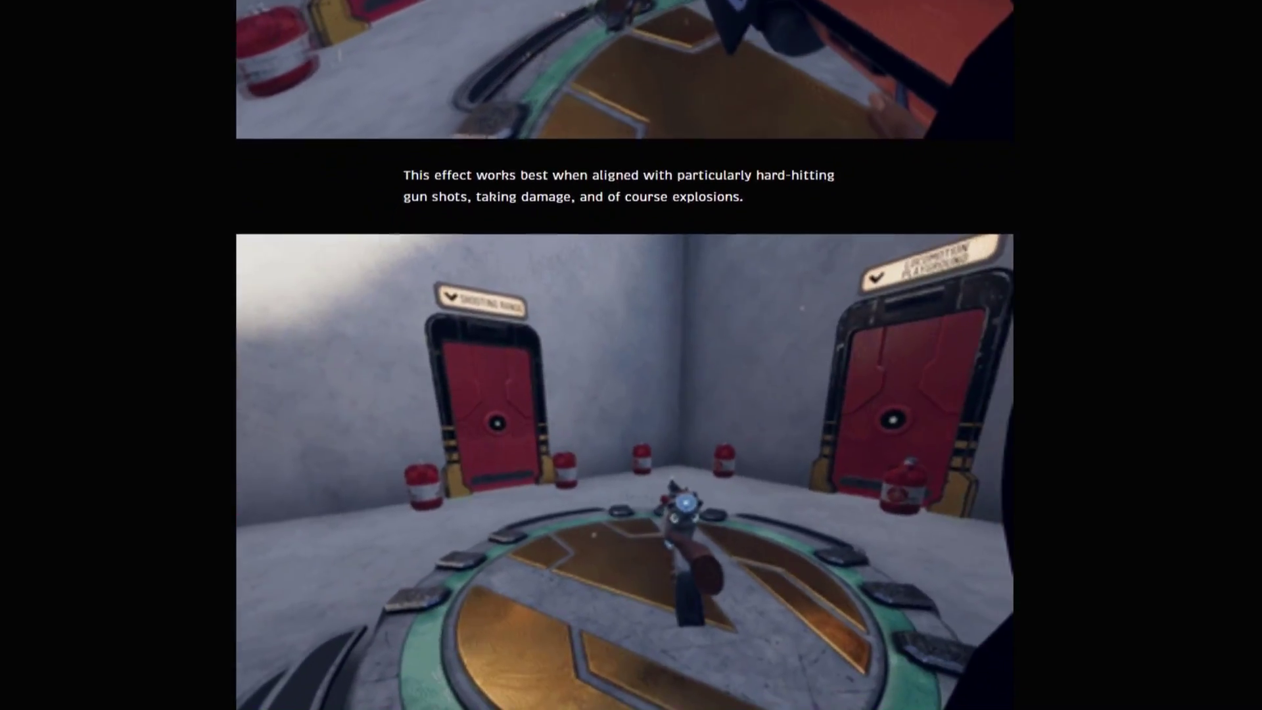
{"action": "scroll", "coordinate": [625, 355], "scroll_direction": "down", "scroll_amount": 3}
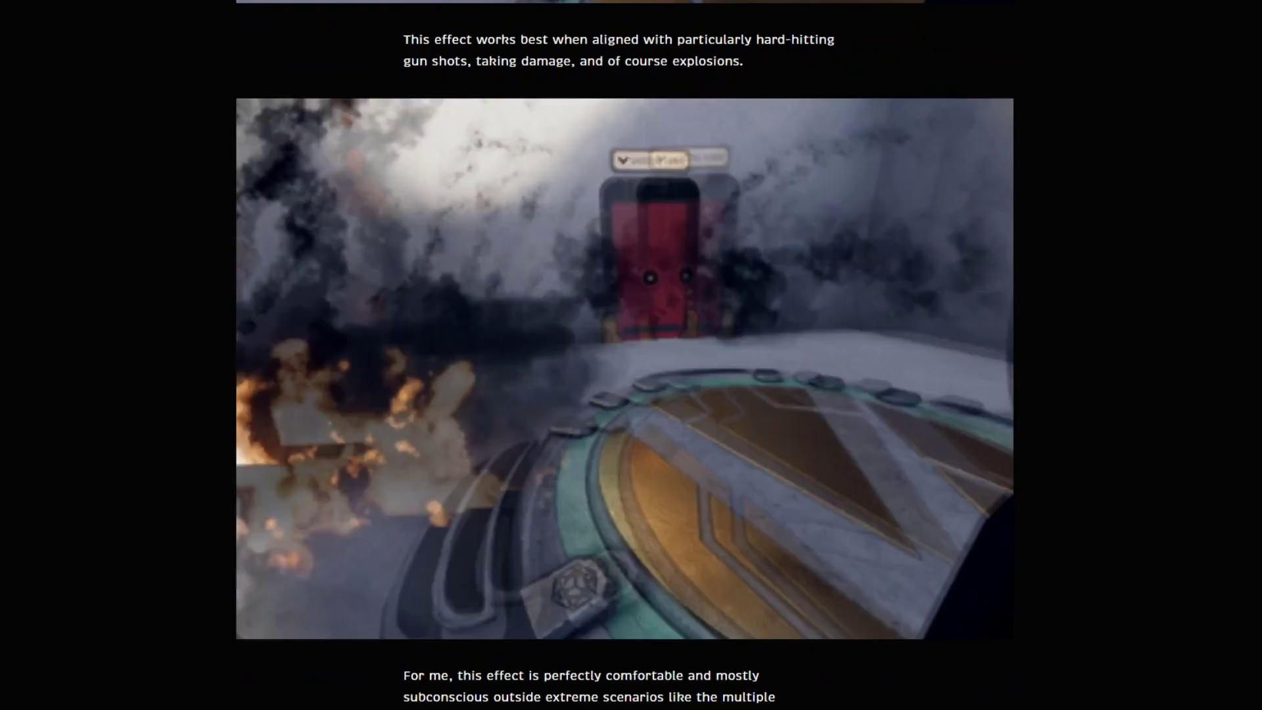
{"action": "scroll", "coordinate": [1036, 545], "scroll_direction": "down", "scroll_amount": 6}
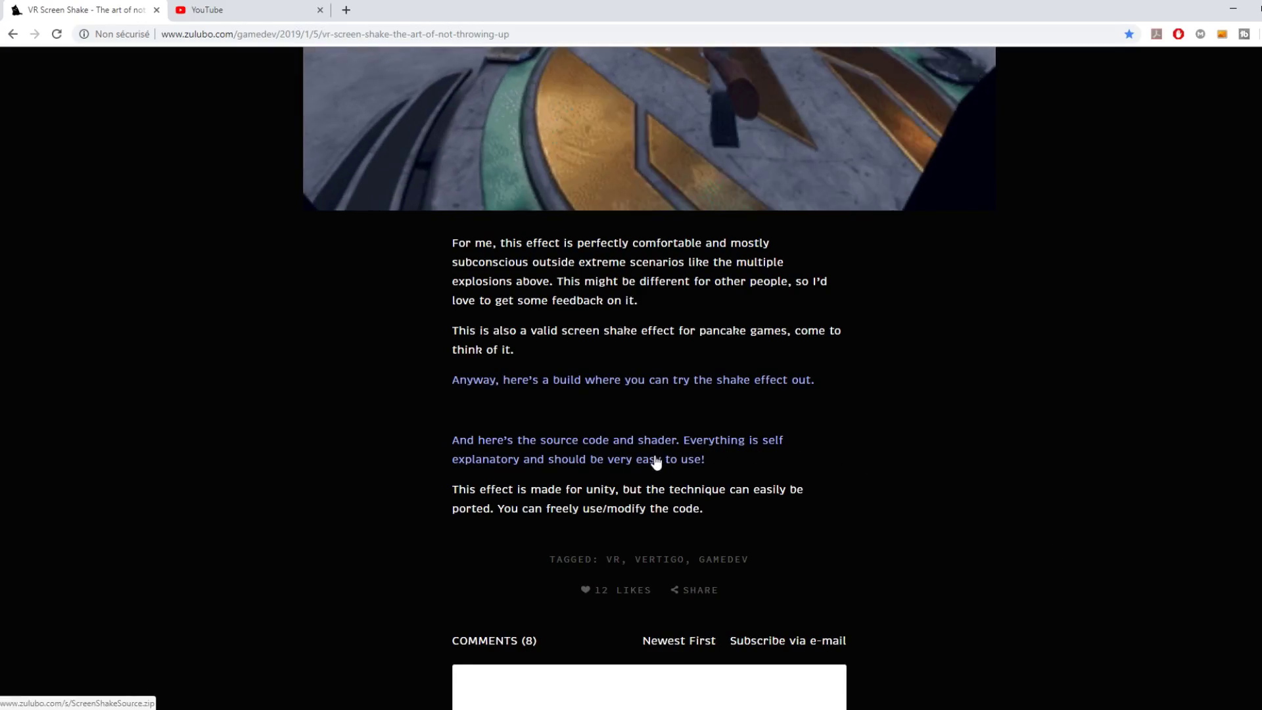
{"action": "left_click", "coordinate": [655, 459]}
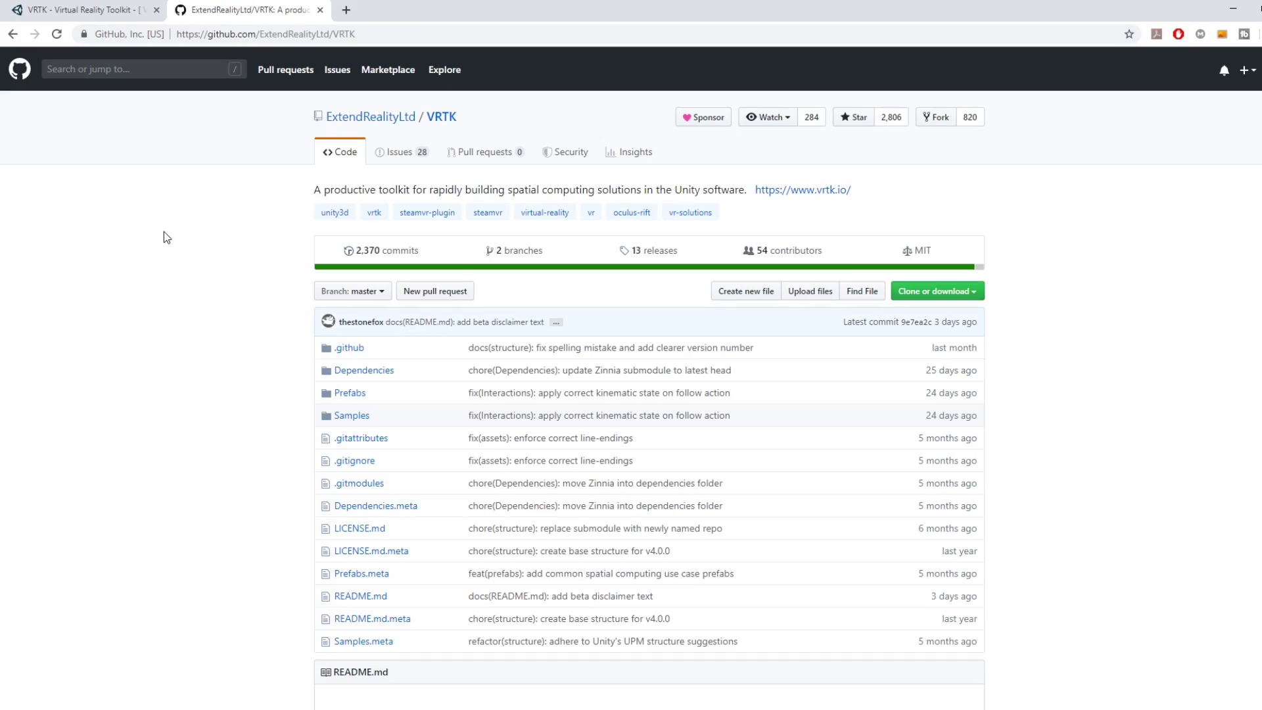
Scroll down the VRTK Asset Store page to review its description.
{"action": "scroll", "coordinate": [164, 232], "scroll_direction": "down", "scroll_amount": 2}
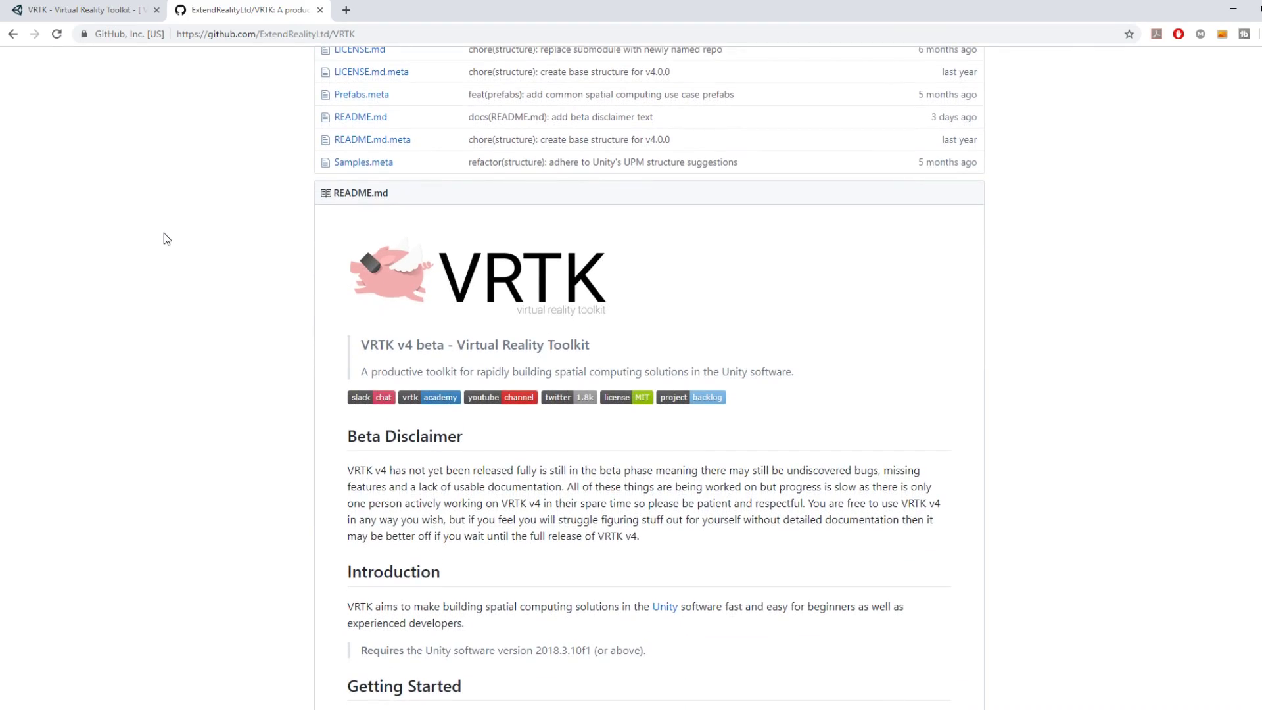
Scroll through the VRTK README's setup, git clone and Farm ExampleScene instructions.
{"action": "scroll", "coordinate": [163, 233], "scroll_direction": "down", "scroll_amount": 4}
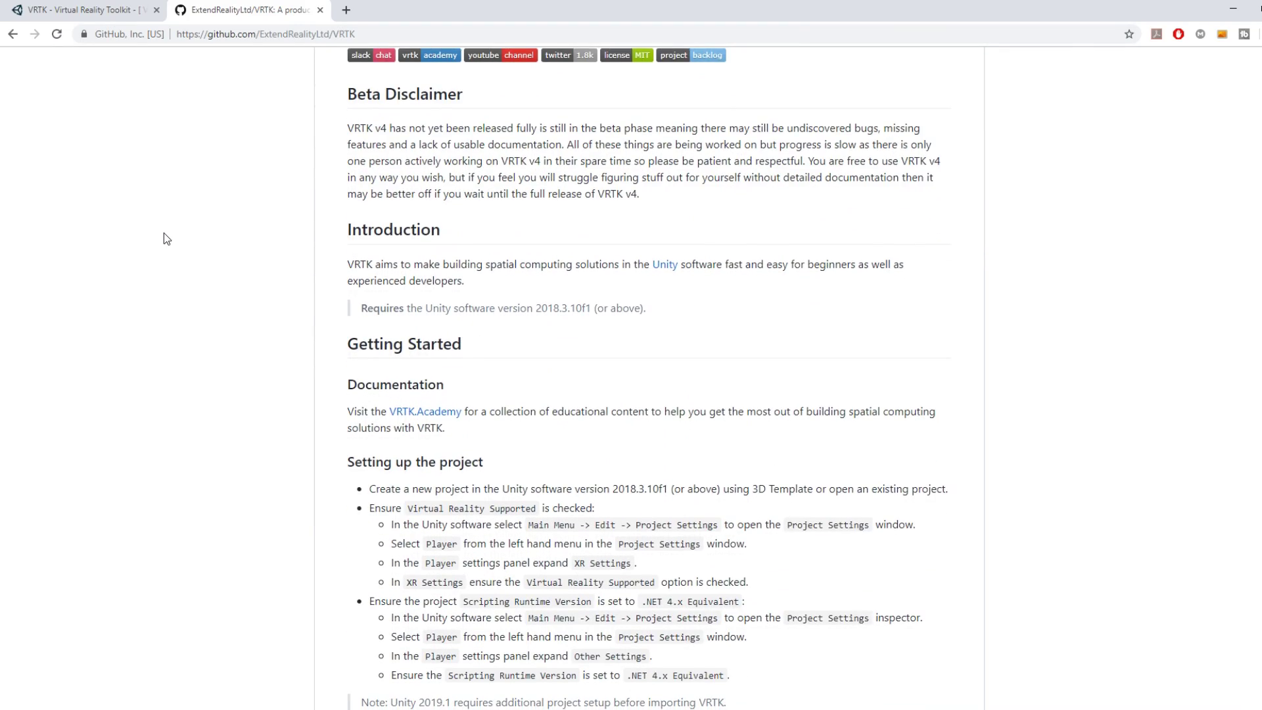
{"action": "scroll", "coordinate": [164, 239], "scroll_direction": "down", "scroll_amount": 1}
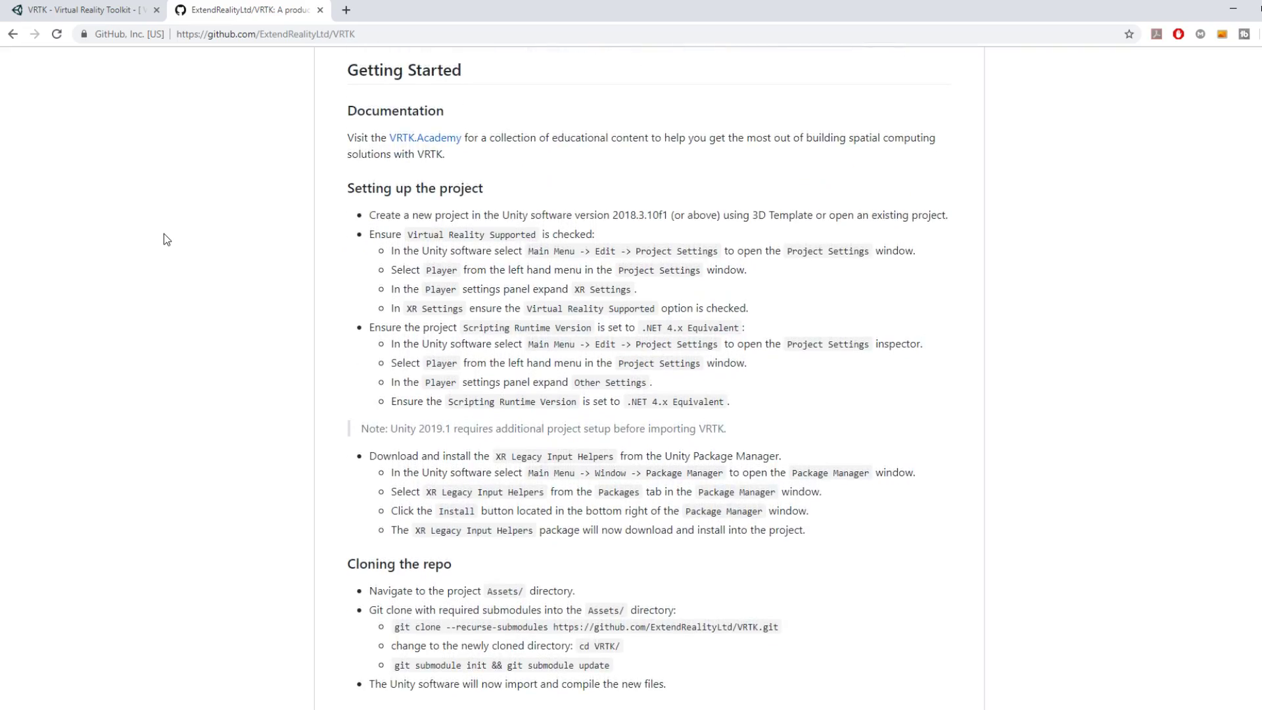
{"action": "scroll", "coordinate": [164, 234], "scroll_direction": "down", "scroll_amount": 6}
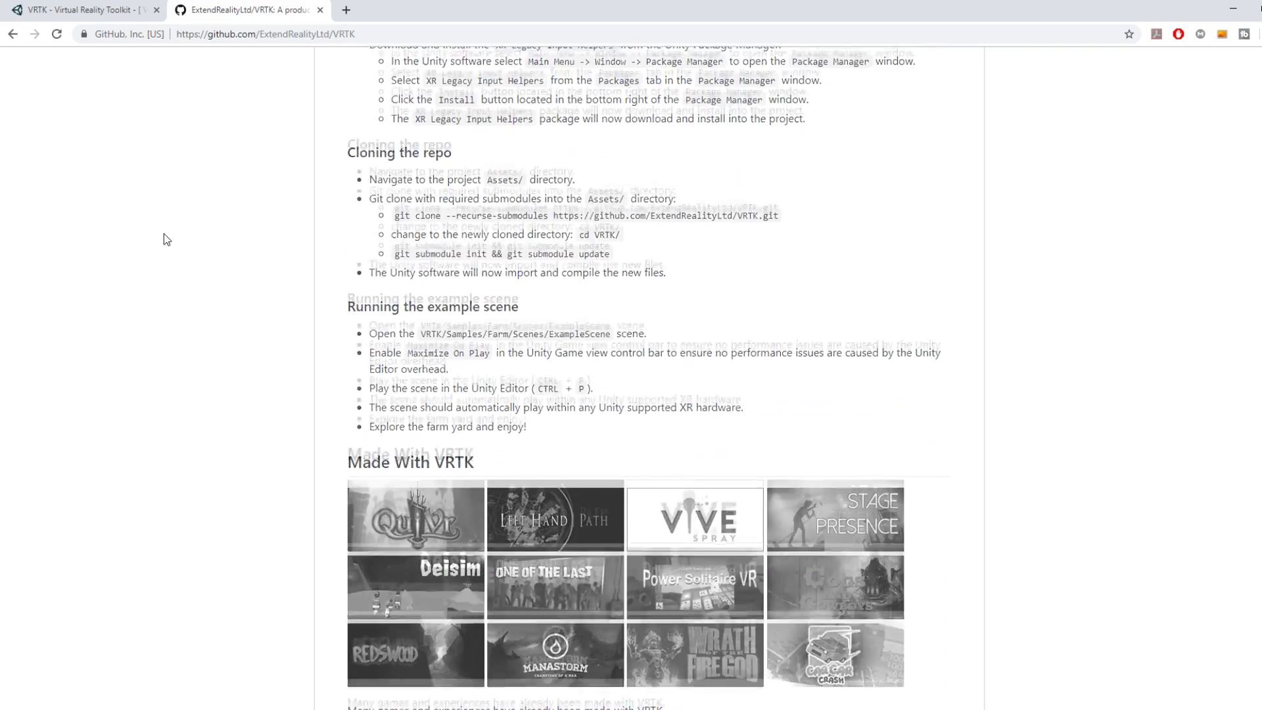